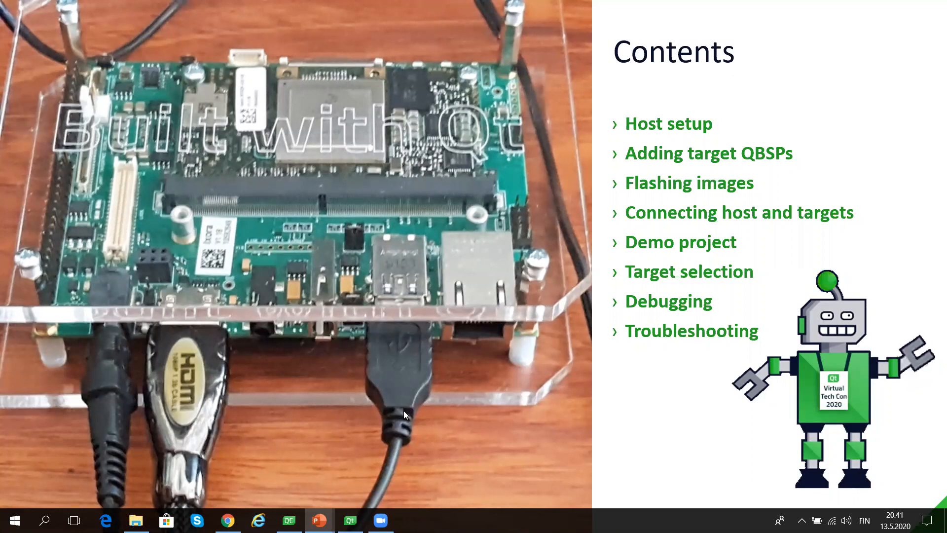
- Leave the slide show, switch to Chrome and open the Qt Account Downloads page at the Qt Online Installer packages
key("Escape")
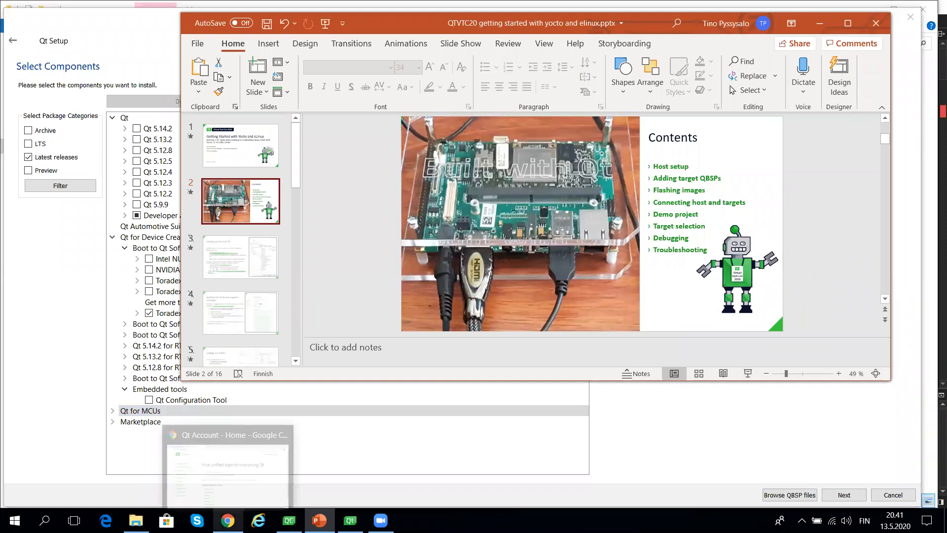
left_click(228, 520)
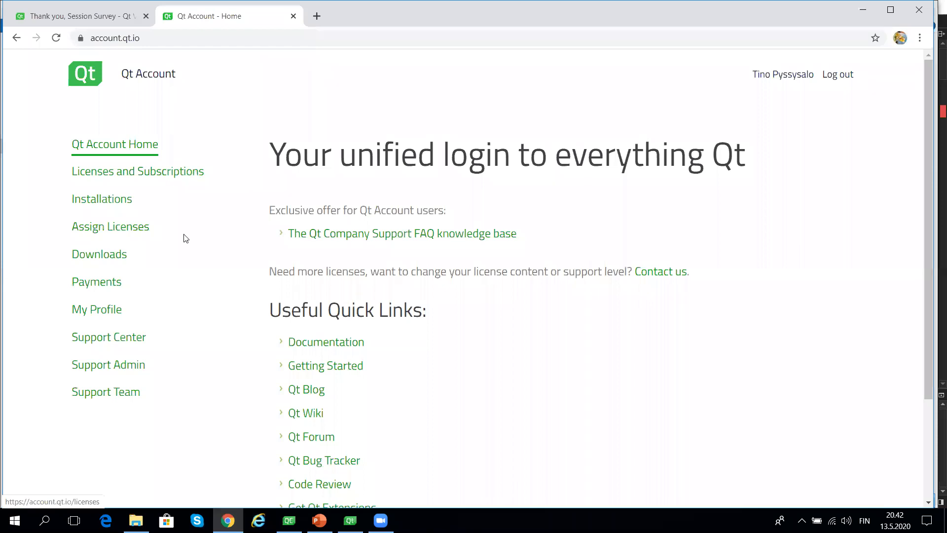
left_click(119, 256)
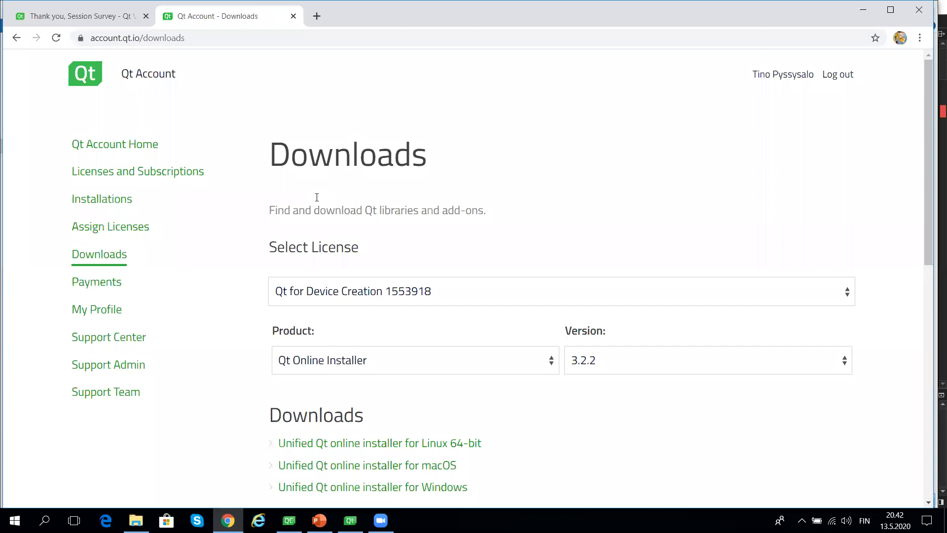
scroll(402, 218, "down", 2)
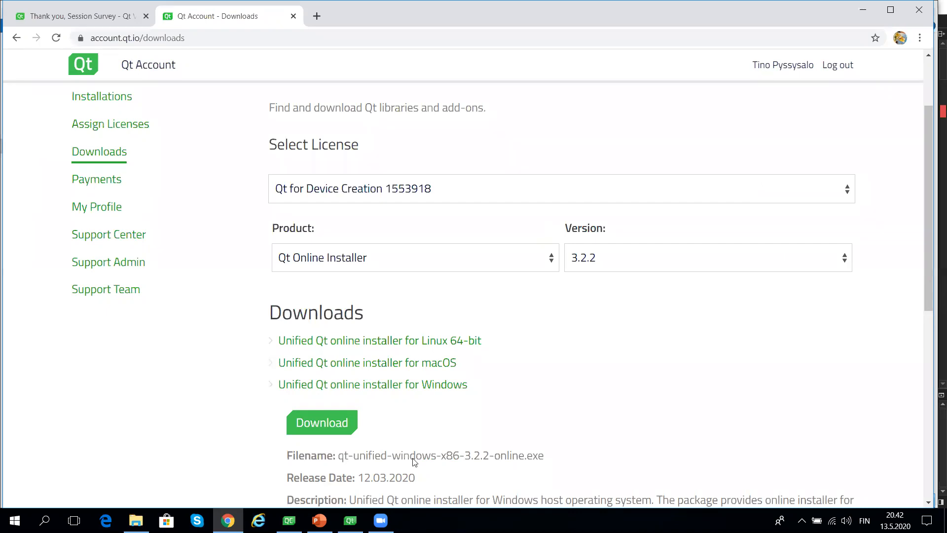
- Switch to Qt Setup, try selecting MSVC 2015 64-bit and MSVC 2017 32-bit under Qt 5.14.2, and clear those selections again
left_click(350, 521)
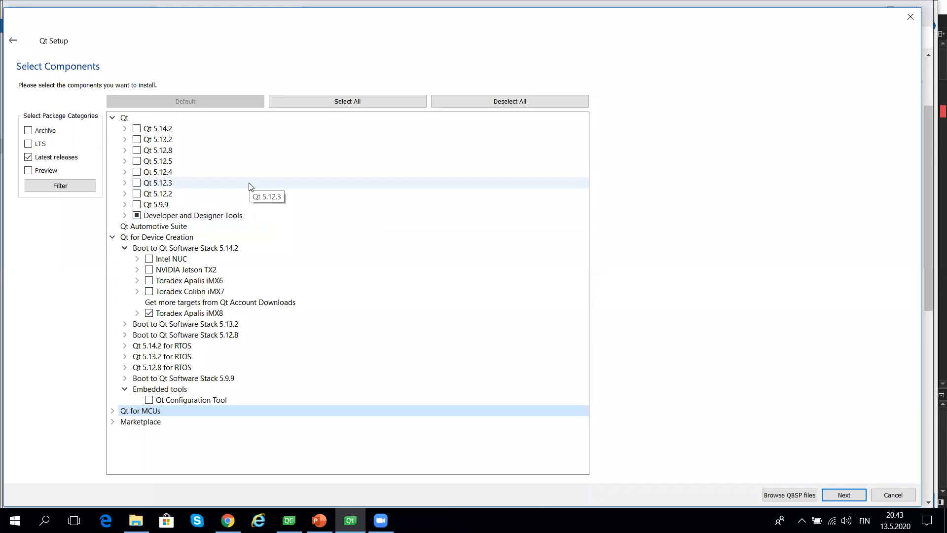
left_click(125, 130)
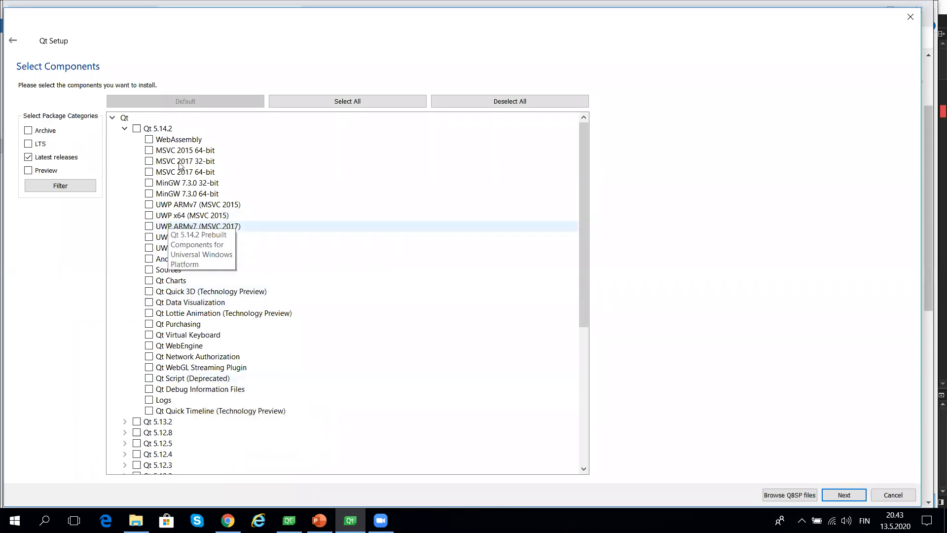
left_click(149, 150)
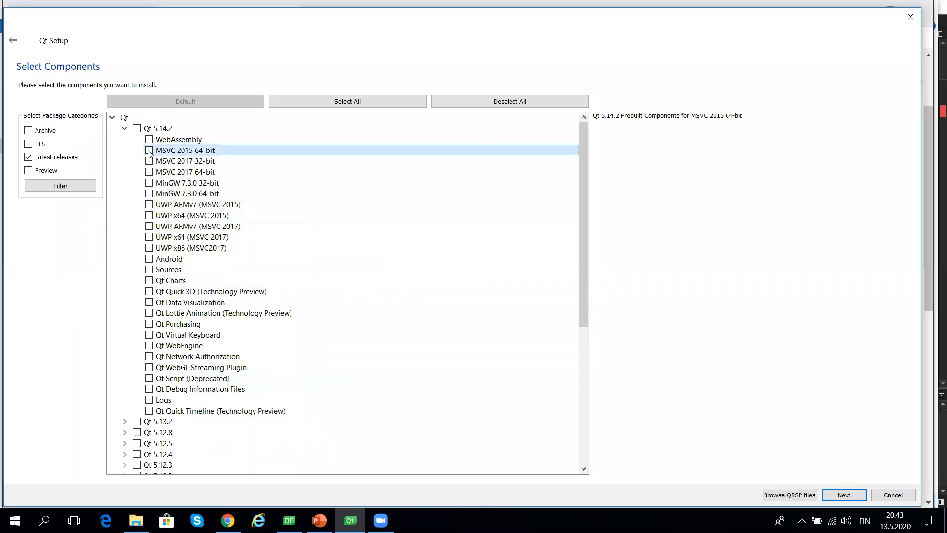
left_click(149, 160)
left_click(149, 172)
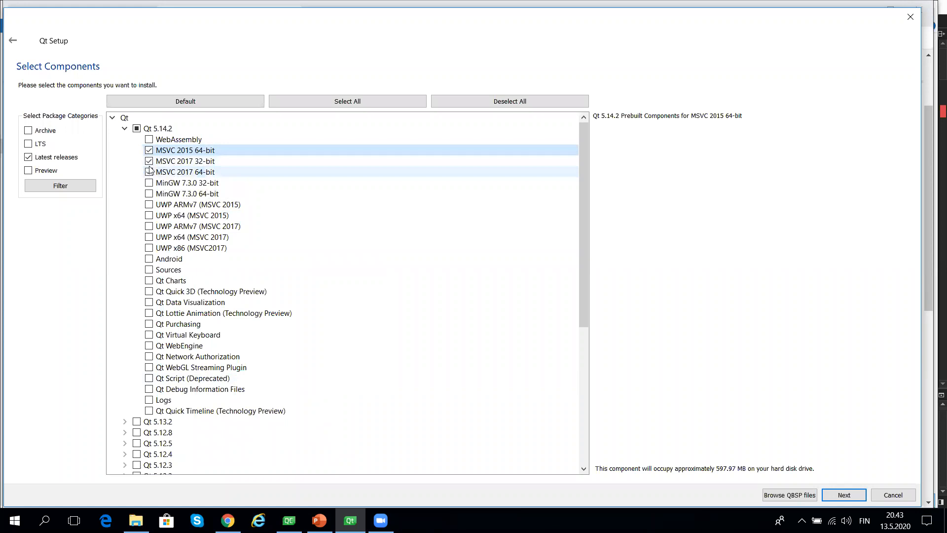
left_click(148, 150)
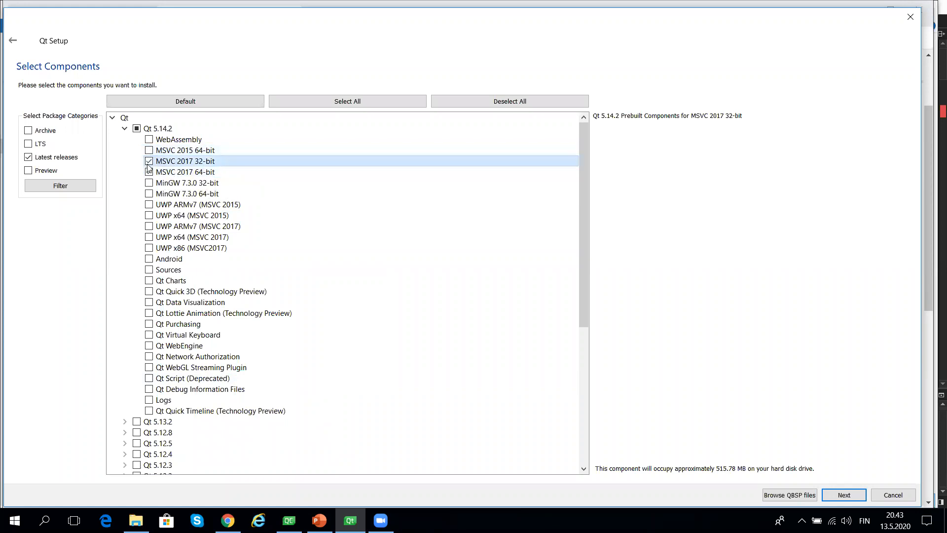
left_click(148, 160)
left_click(148, 172)
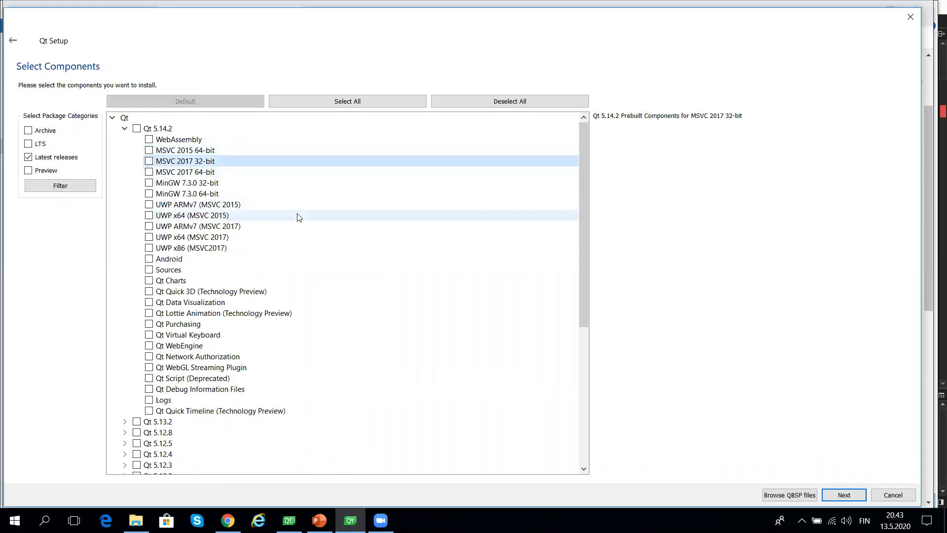
left_click(124, 129)
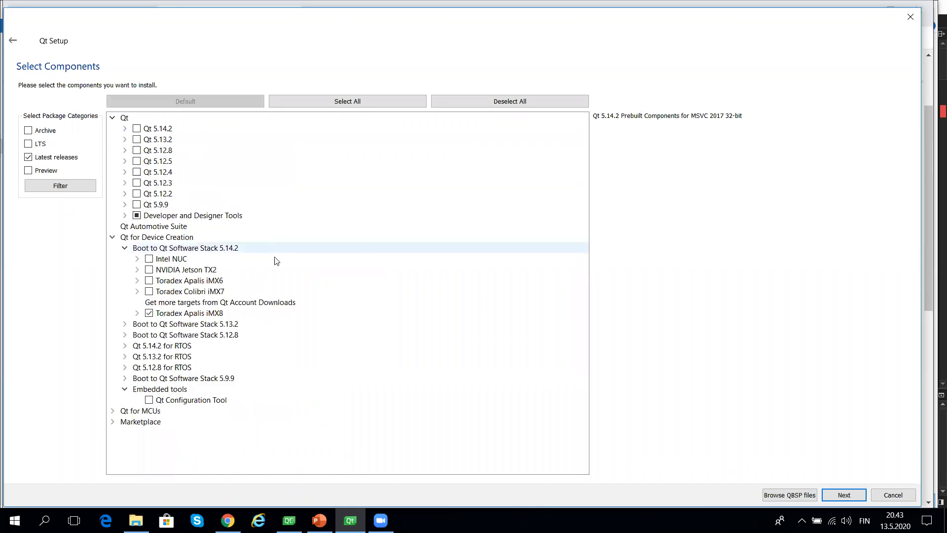
left_click(154, 237)
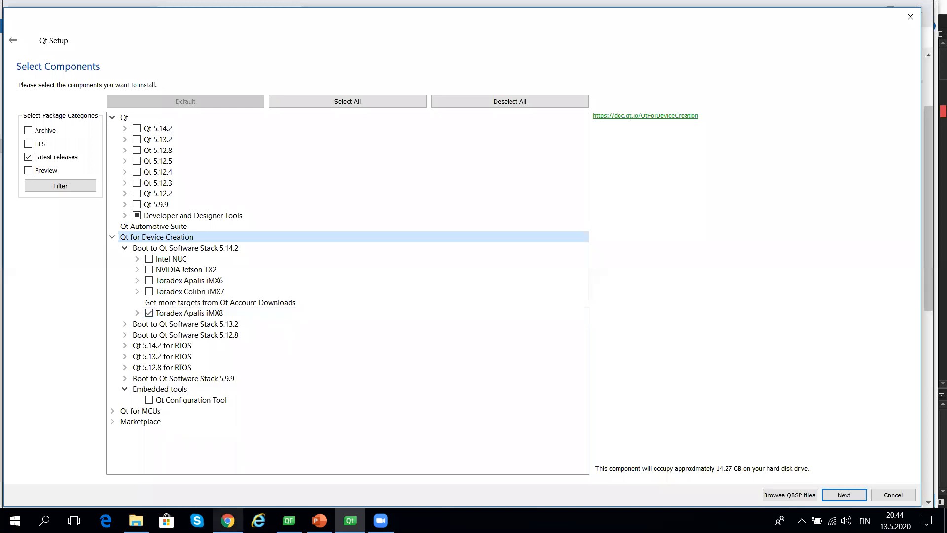
- Switch to Chrome and change the download product to Qt for Device Creation QBSP
left_click(227, 521)
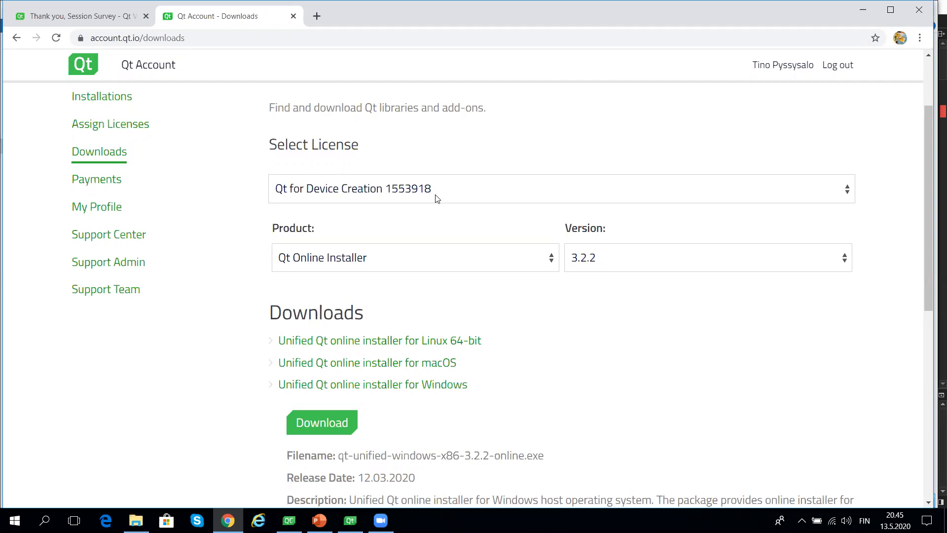
left_click(439, 264)
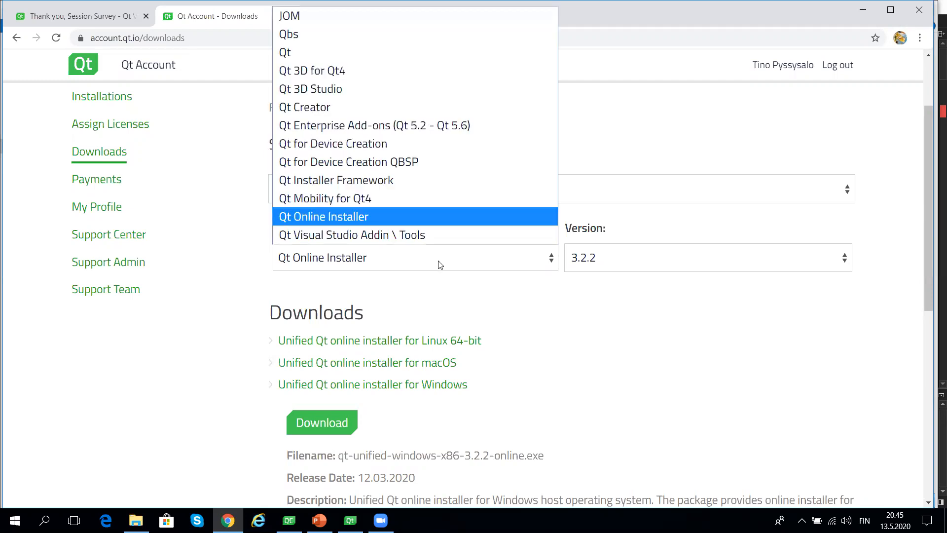
left_click(408, 167)
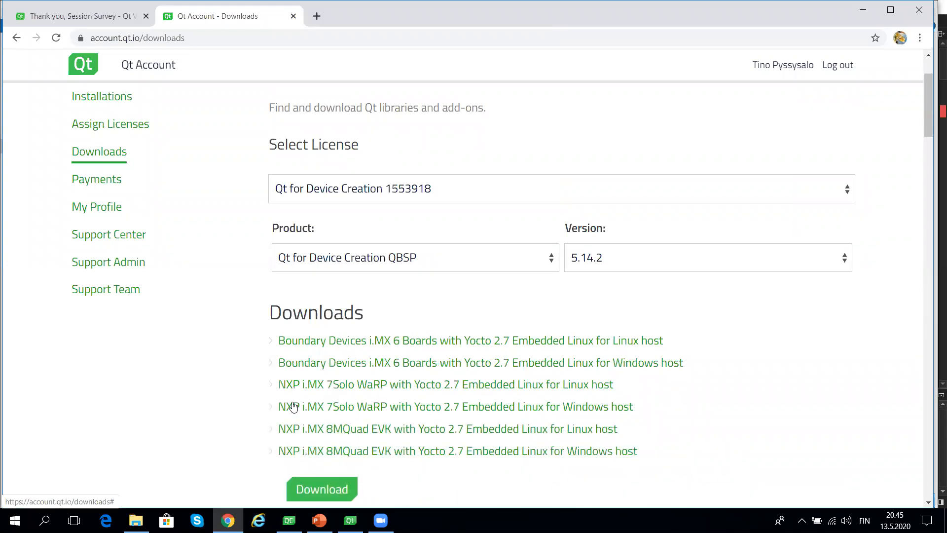
- Open the download entry for Toradex Apalis i.MX 8 with Yocto 2.7 Embedded Linux for Windows host
scroll(294, 405, "down", 5)
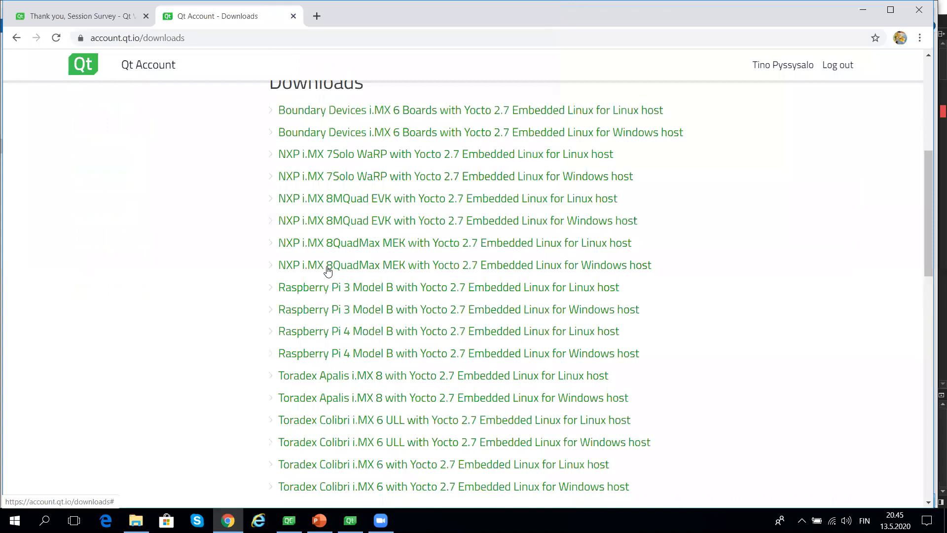
scroll(327, 271, "down", 2)
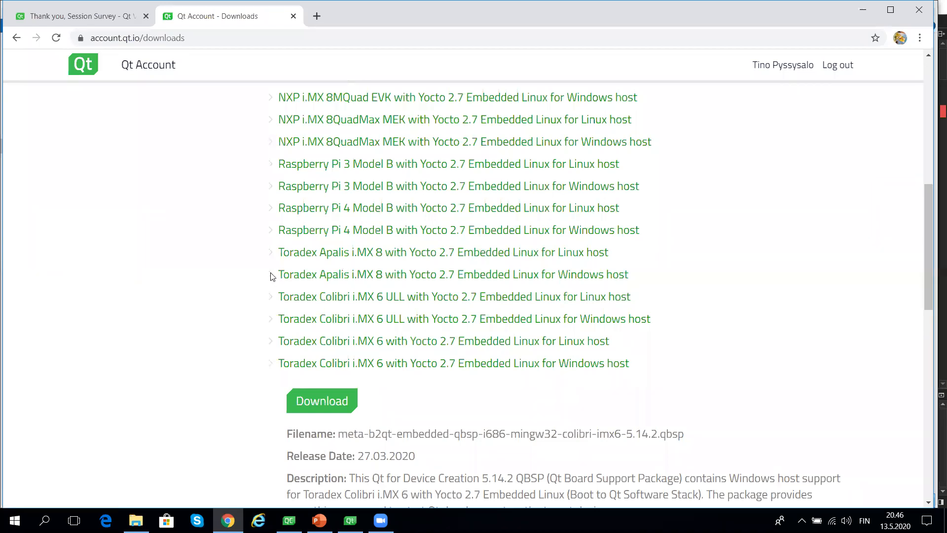
left_click(289, 274)
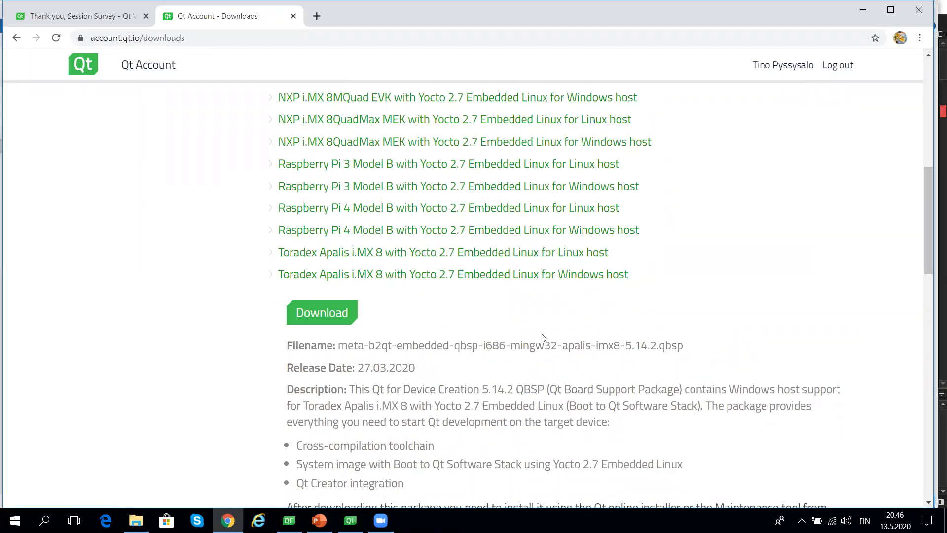
left_click(347, 305)
- In Qt Setup, choose meta-b2qt-embedded-qbsp-i686-mingw32-apalis-imx8-5.14.2.qbsp without loading it, and expand the Toradex Apalis iMX8 component
mouse_move(350, 522)
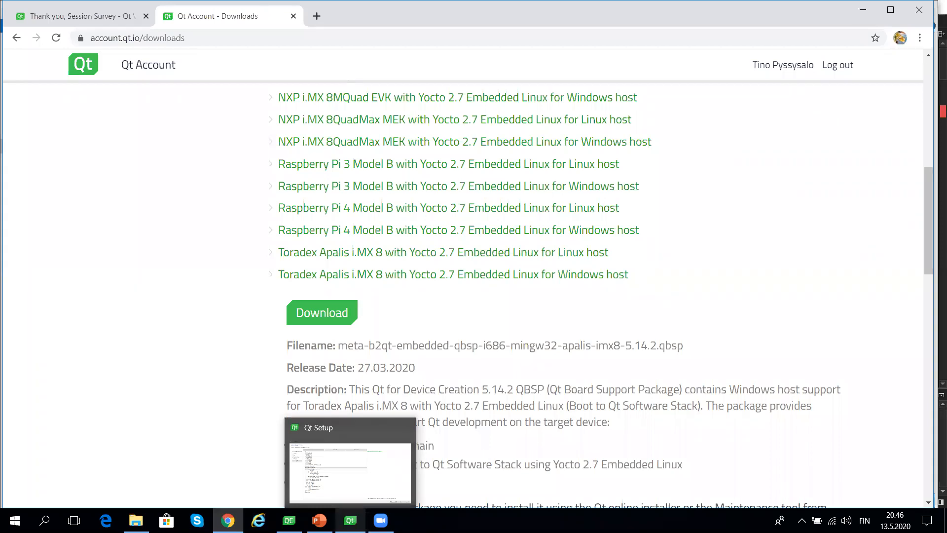
left_click(350, 520)
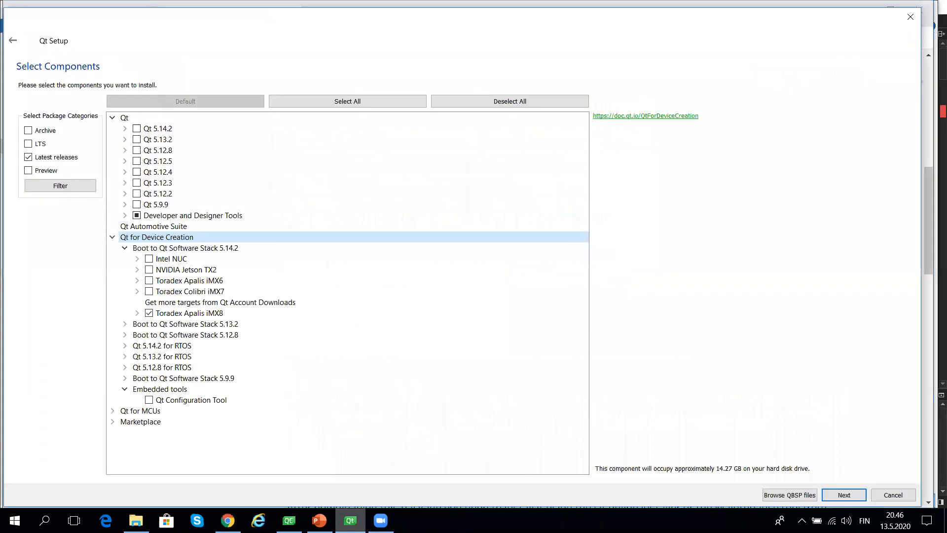
left_click(795, 495)
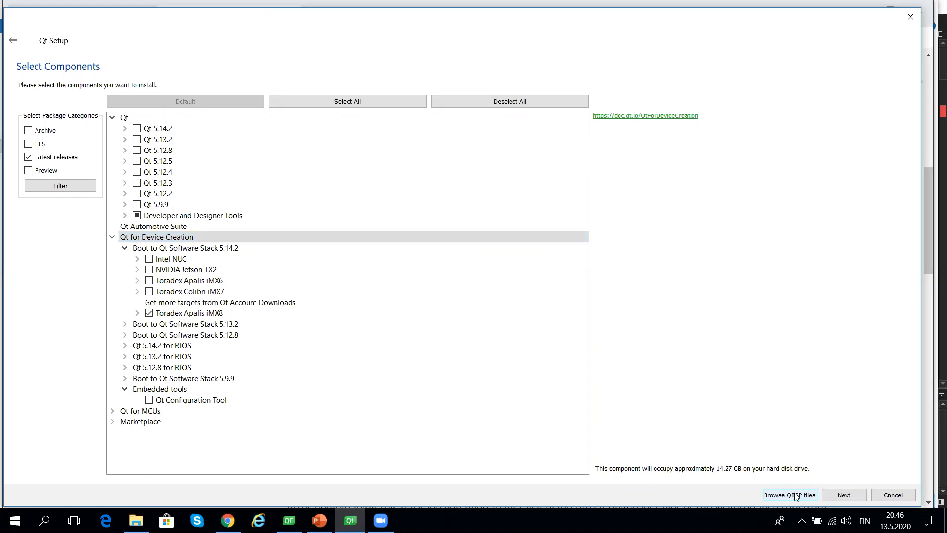
left_click(789, 495)
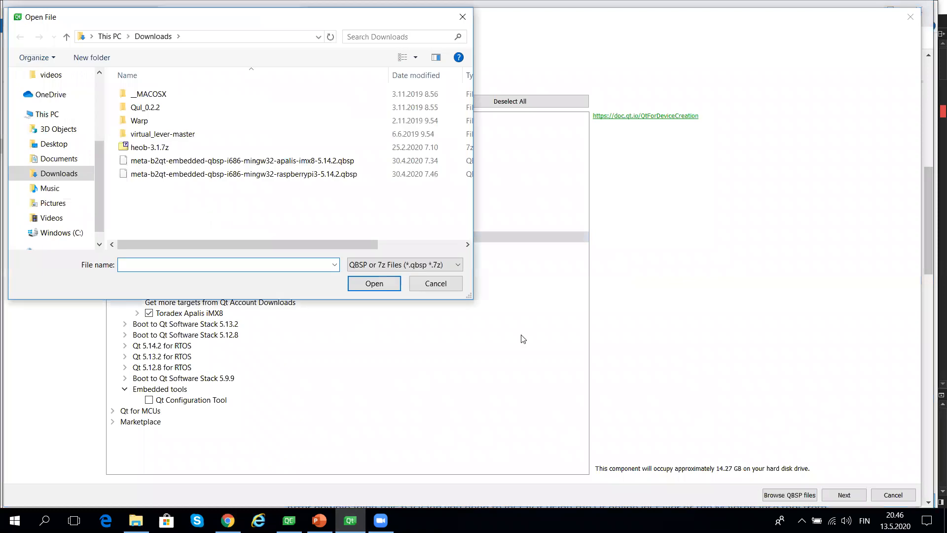
left_click(250, 162)
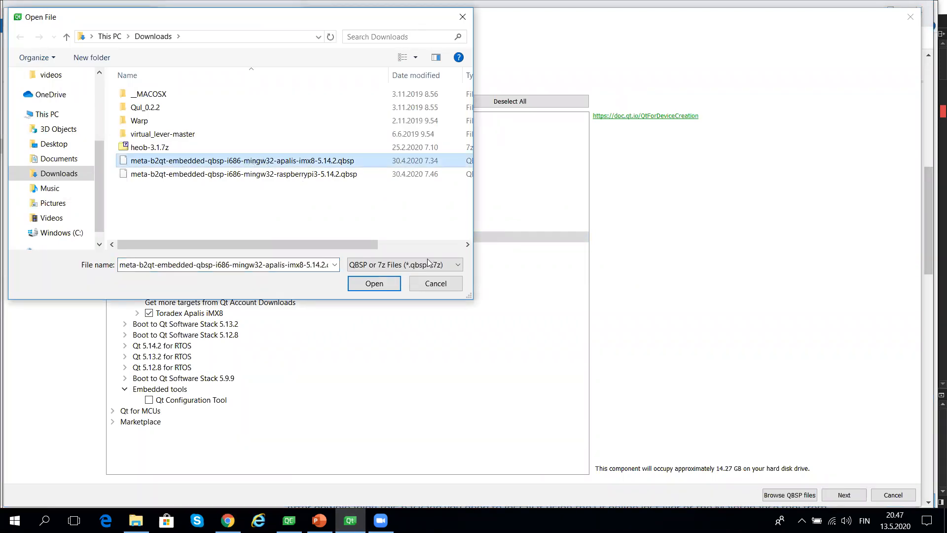
left_click(442, 286)
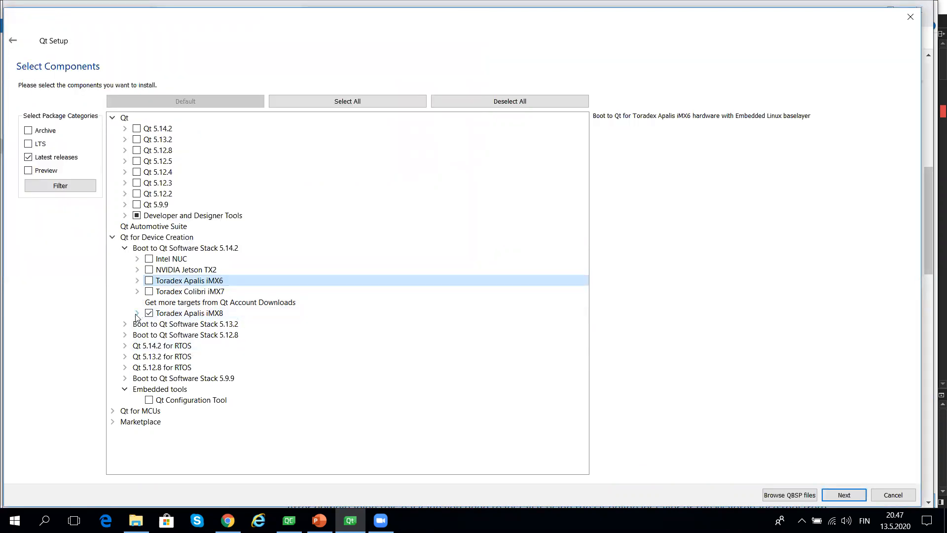
left_click(137, 313)
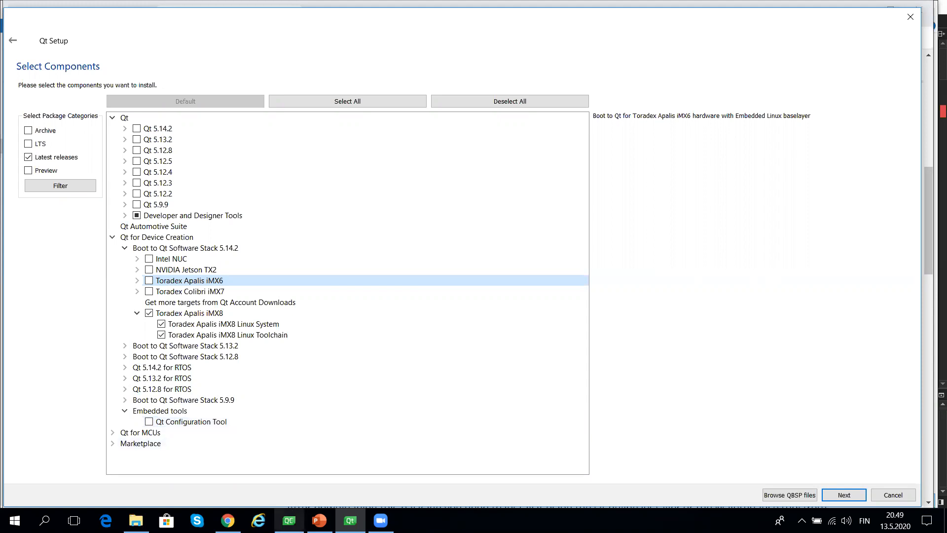
- Switch to Qt Creator and examine the Qt versions, compilers and debuggers registered in the Kits options
left_click(289, 521)
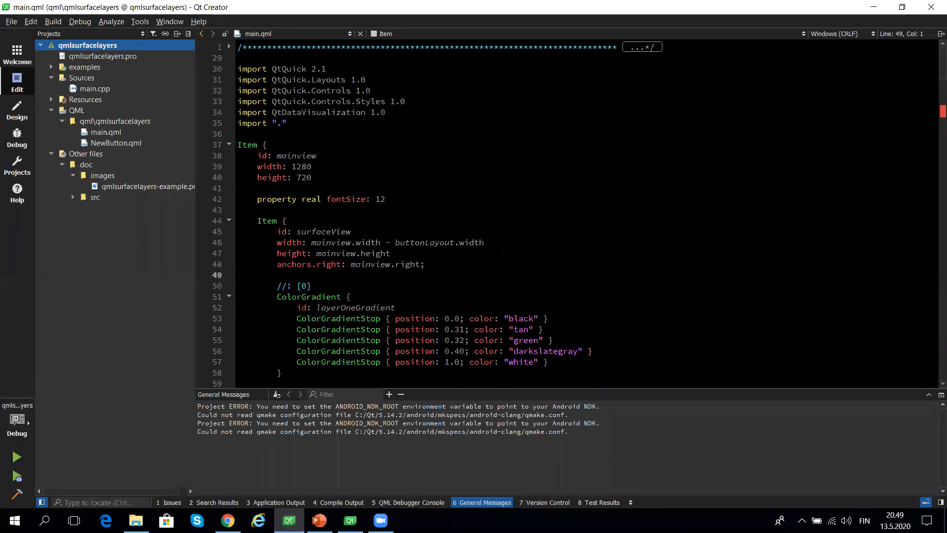
left_click(142, 23)
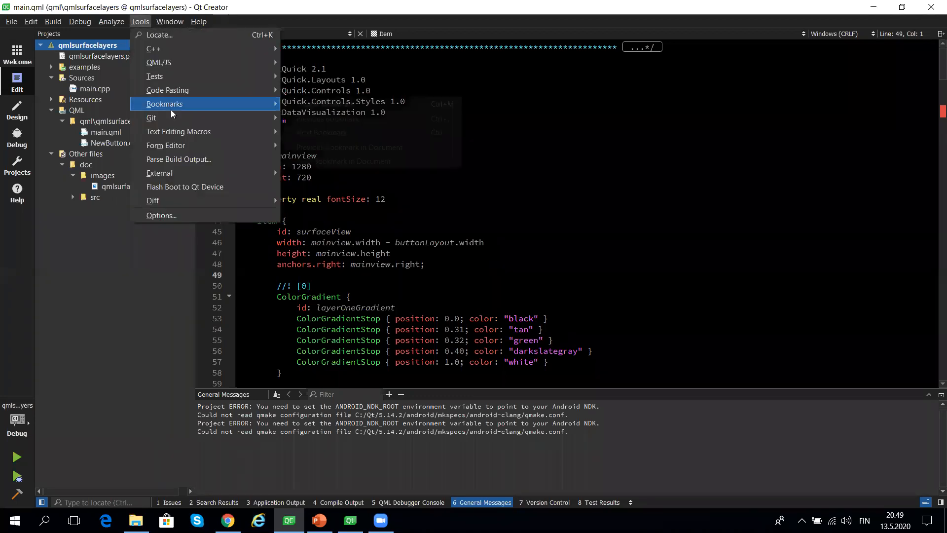
left_click(165, 215)
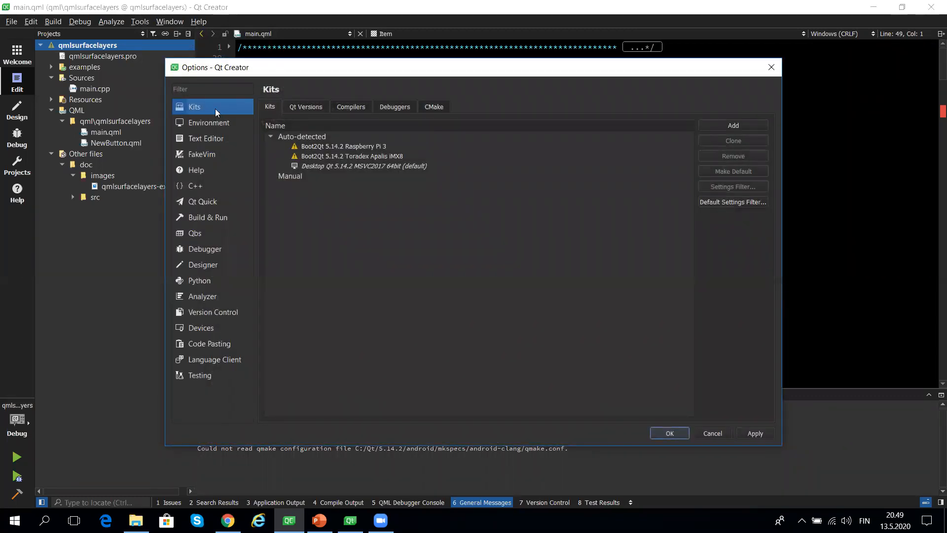
left_click(307, 106)
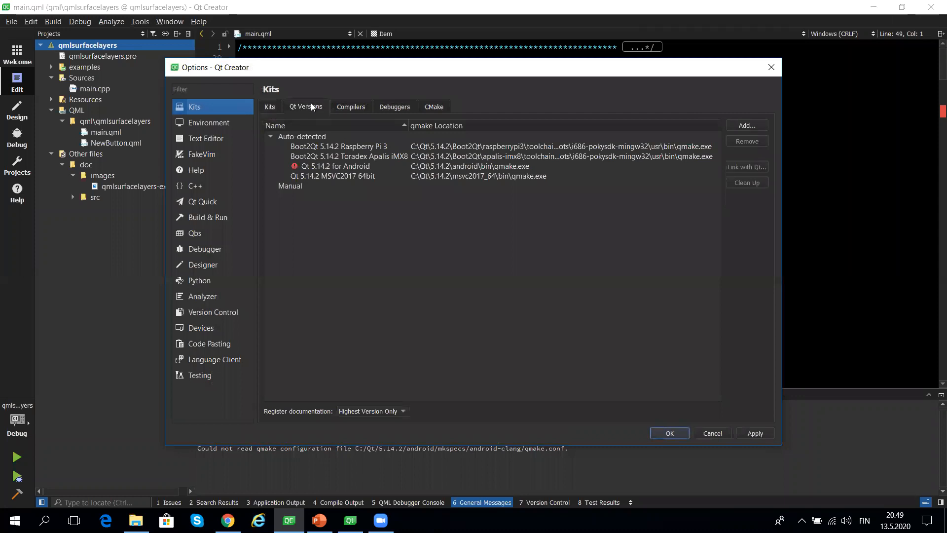
left_click(327, 166)
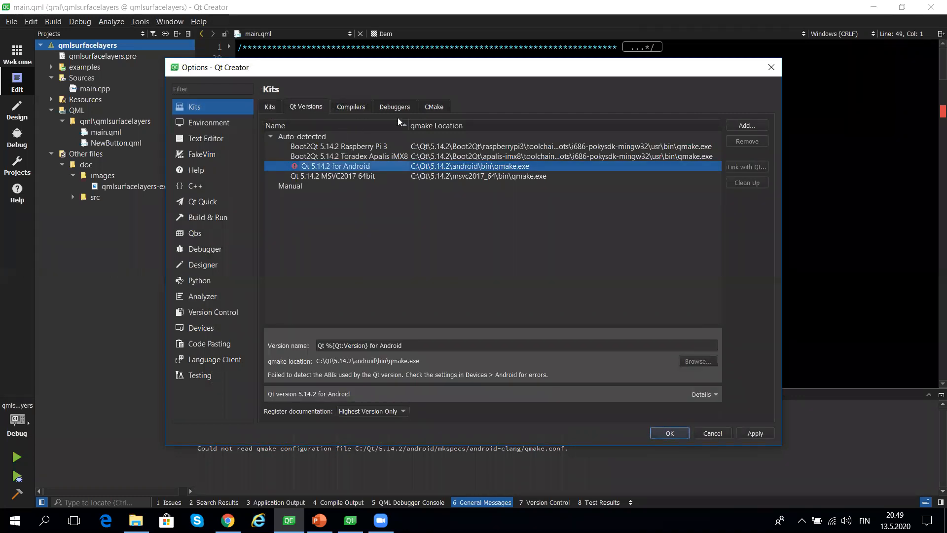
left_click(356, 105)
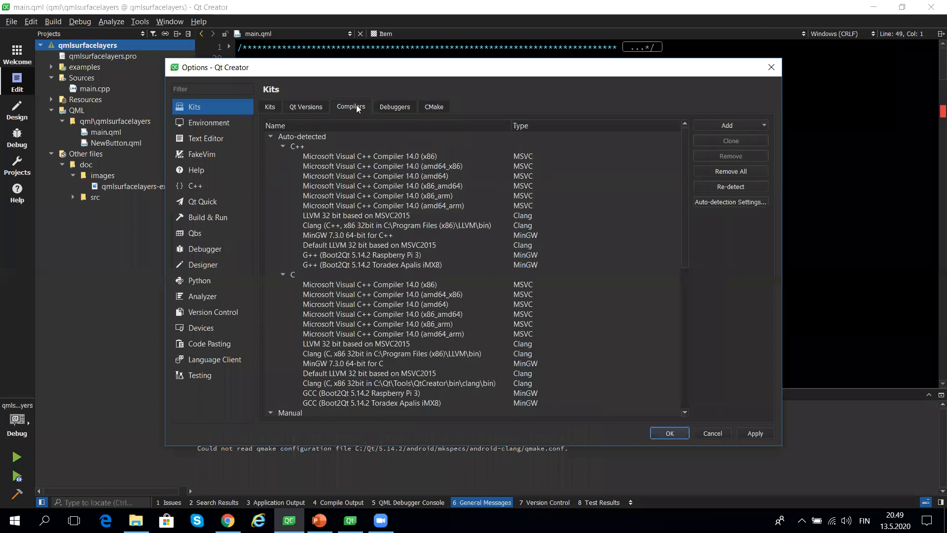
left_click(392, 107)
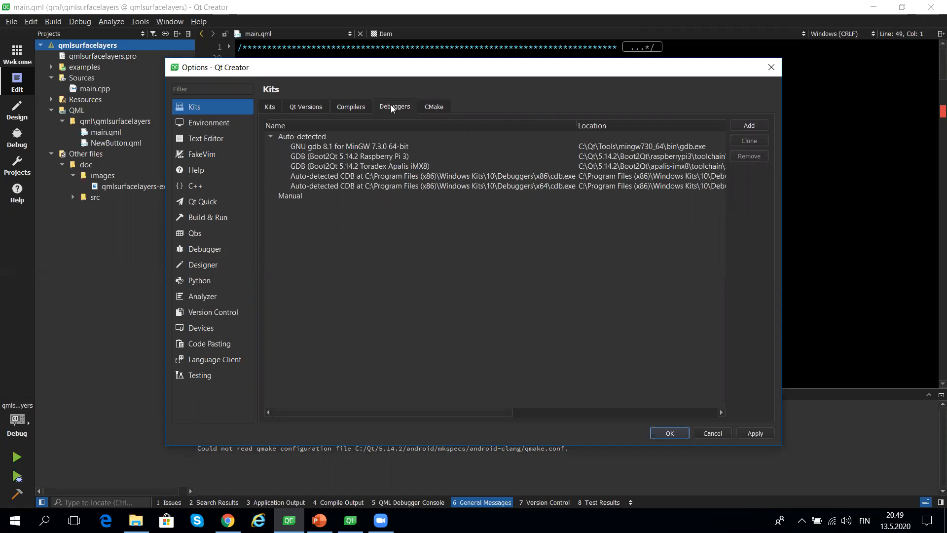
- Compare the settings of the Boot2Qt 5.14.2 Raspberry Pi 3 and Boot2Qt 5.14.2 Toradex Apalis iMX8 kits
left_click(271, 108)
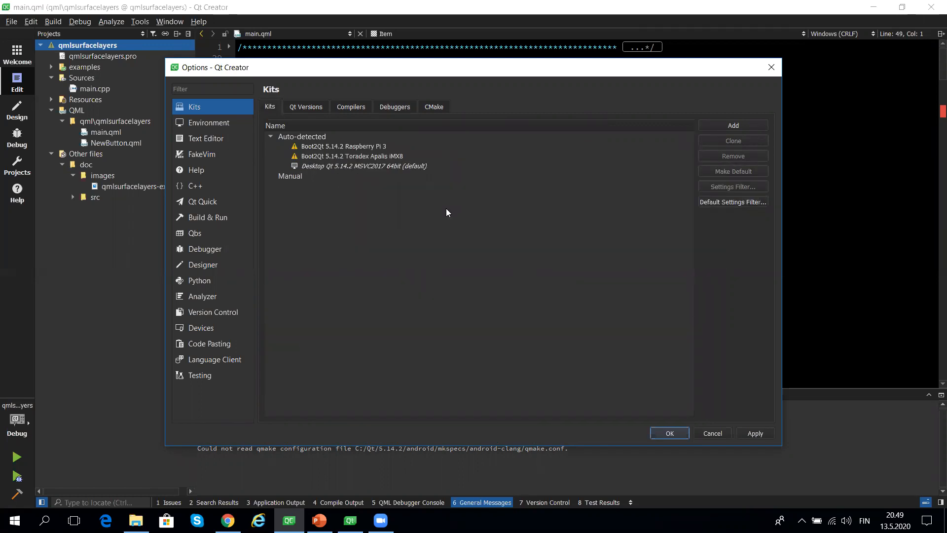
left_click(352, 146)
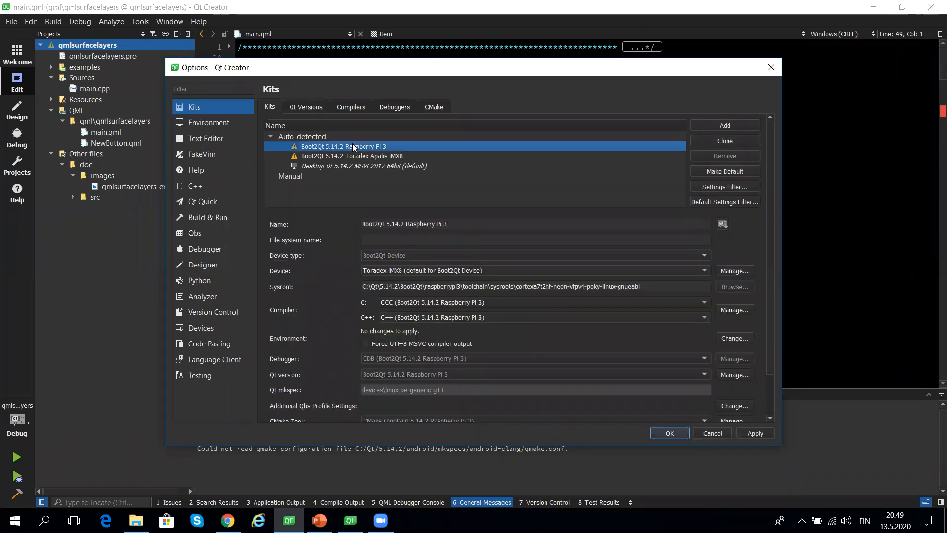
left_click(347, 157)
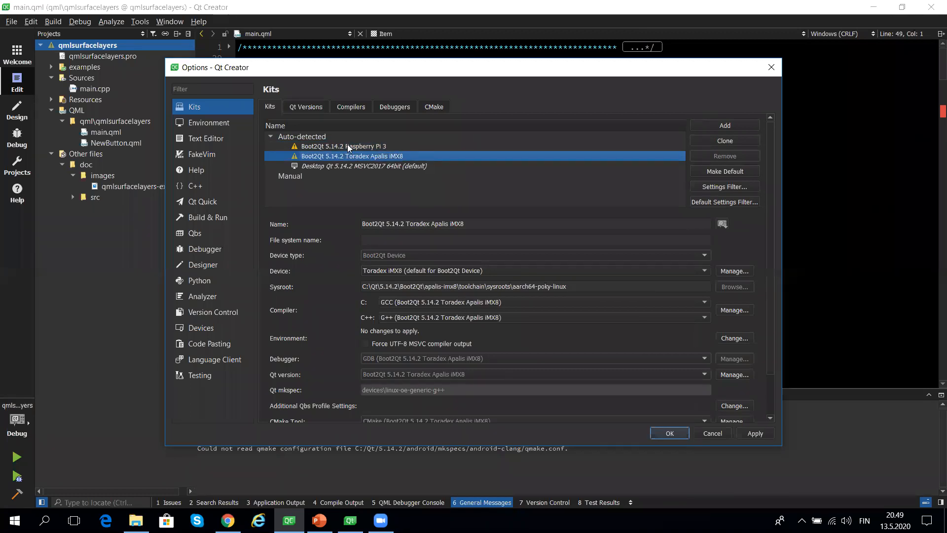
left_click(348, 145)
left_click(347, 157)
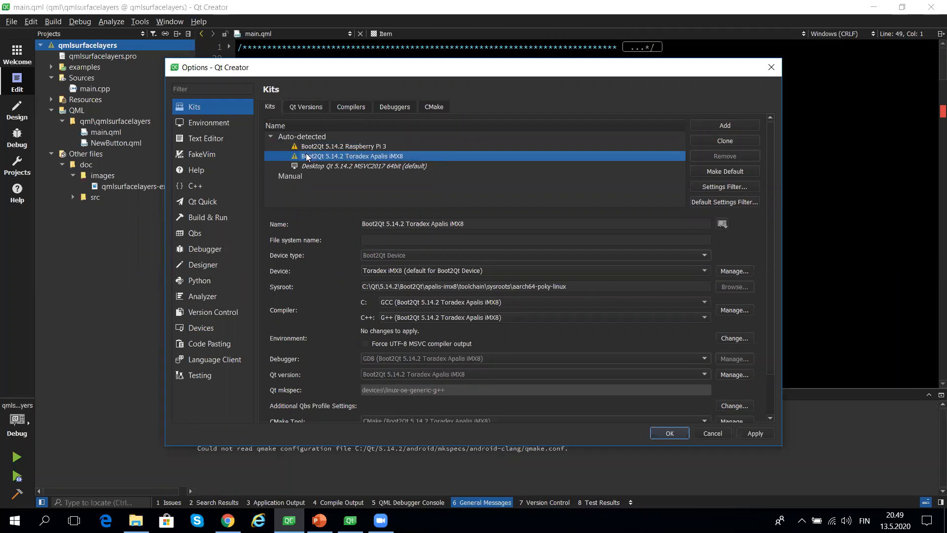
- Close the Kits options without applying changes and start the Boot to Qt Flashing Wizard
mouse_move(294, 149)
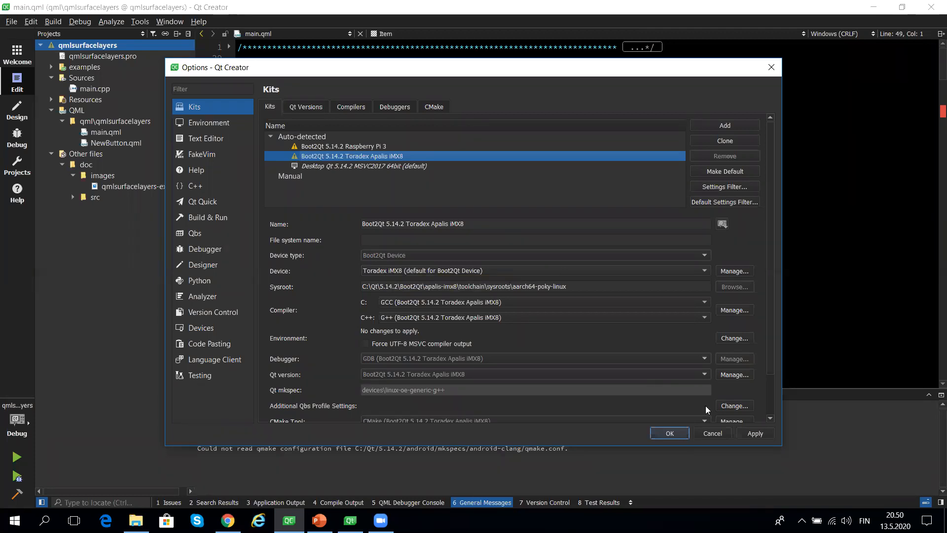
left_click(710, 432)
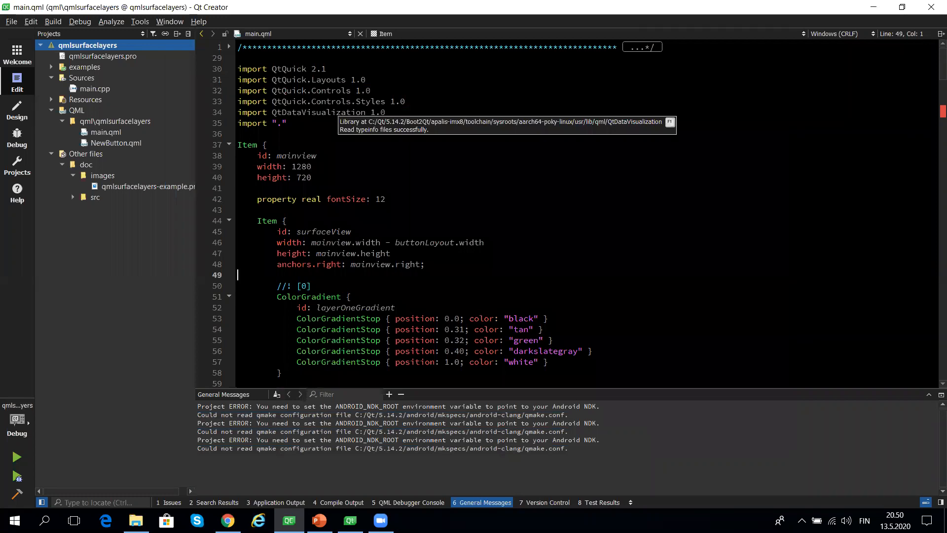
left_click(140, 22)
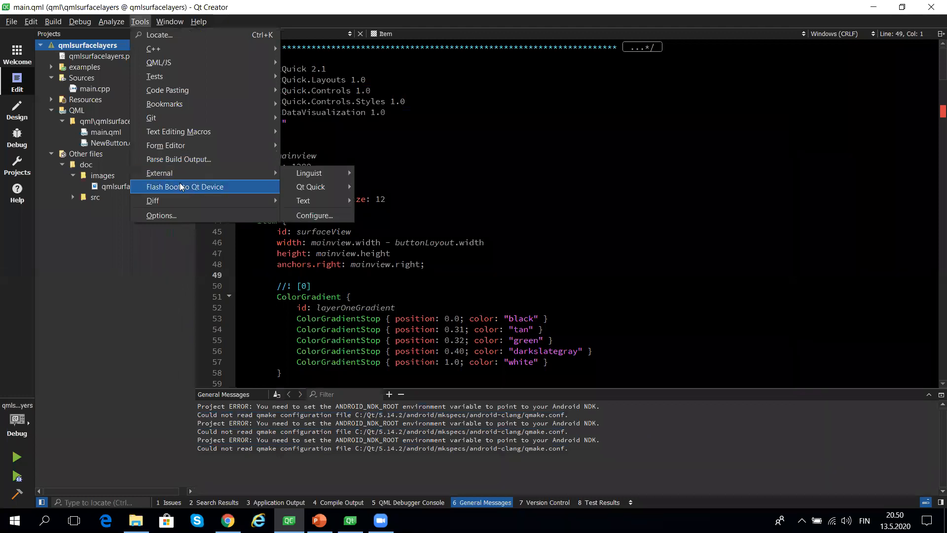
key("Escape")
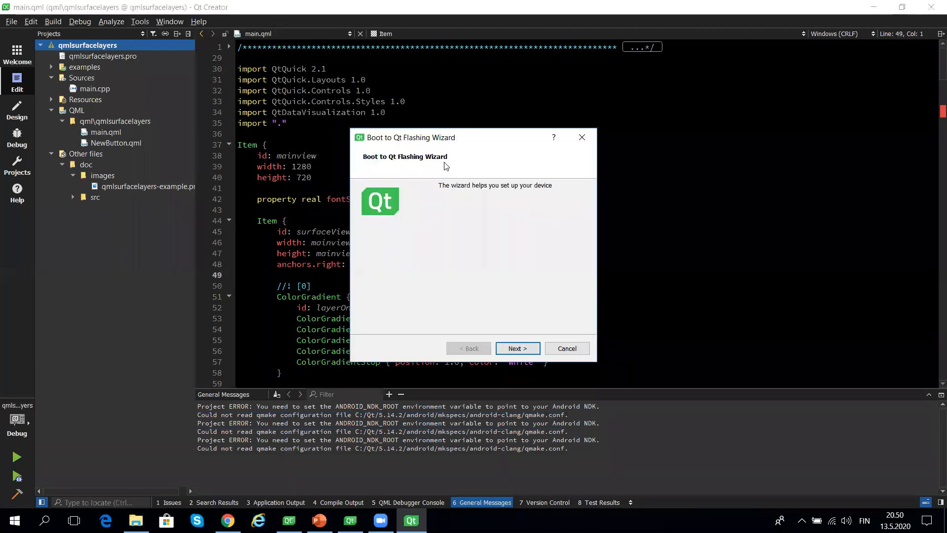
- Select Boot2Qt 5.14.2 for Toradex Apalis iMX8 as the flashing platform, and cancel the wizard without creating a disk
left_click(521, 348)
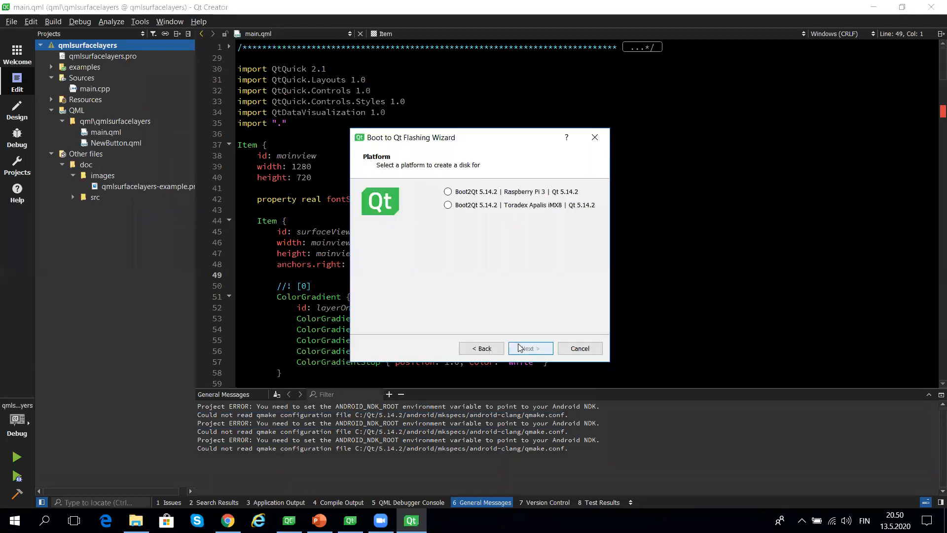
left_click(471, 208)
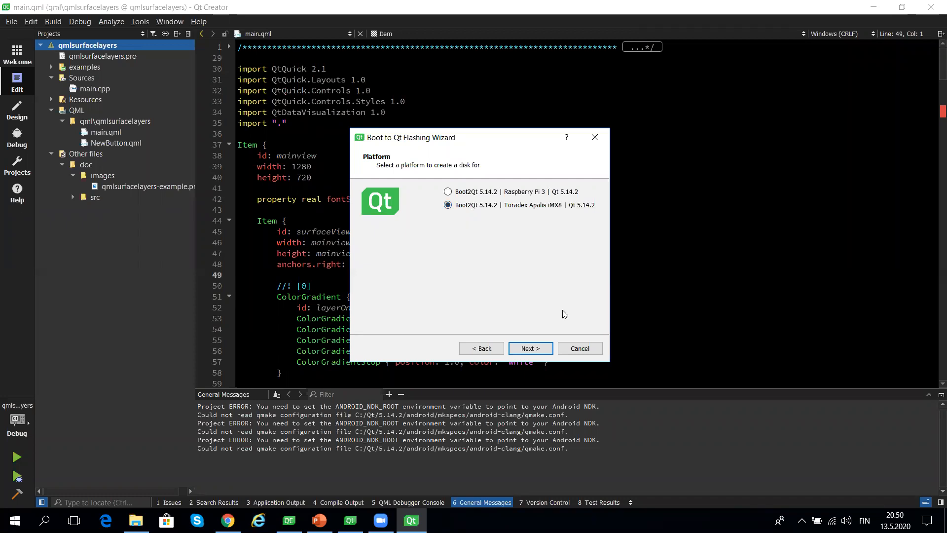
left_click(582, 349)
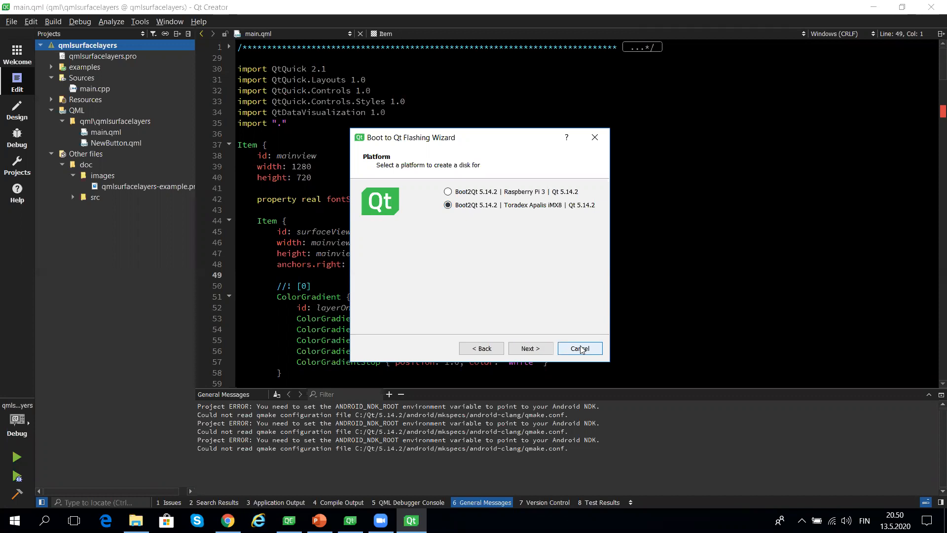
left_click(582, 350)
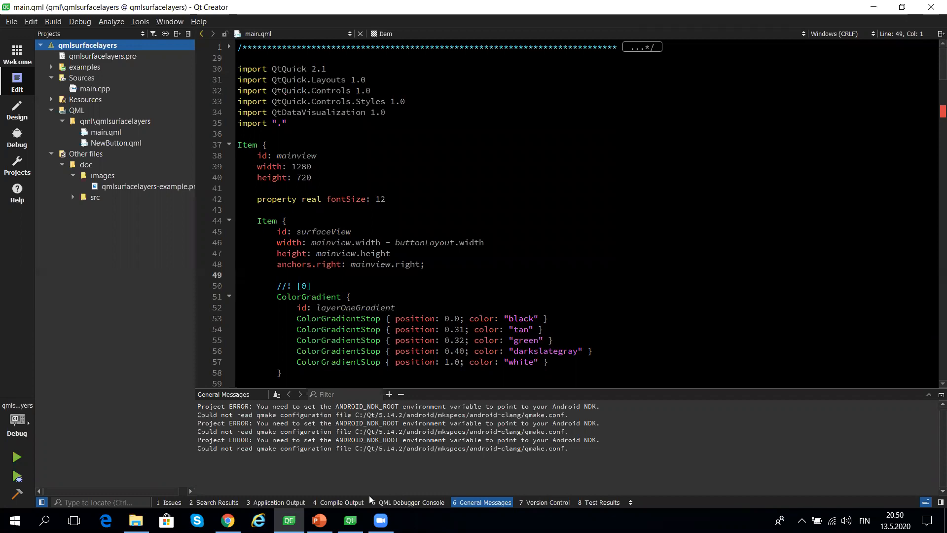
- Switch to File Explorer and play flash.mp4 from the videos folder on the Desktop
left_click(136, 520)
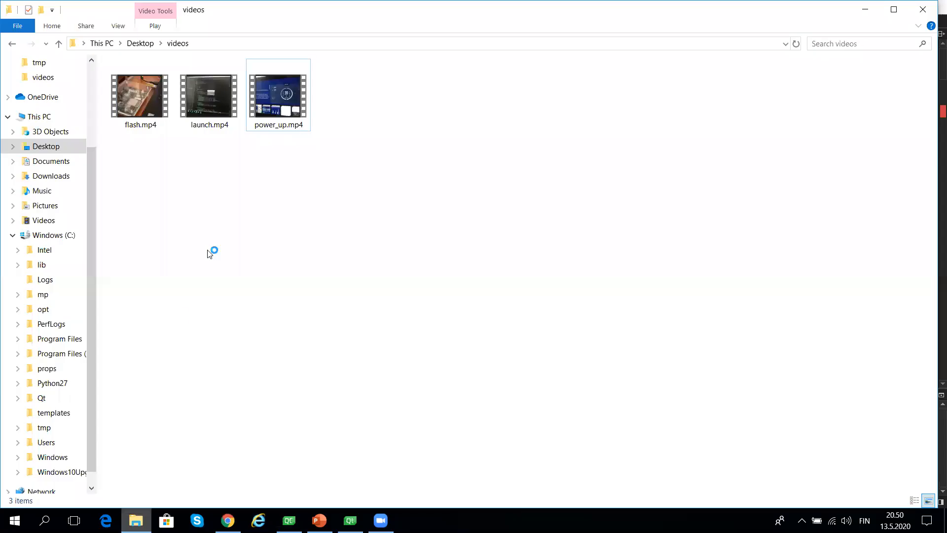
double_click(131, 88)
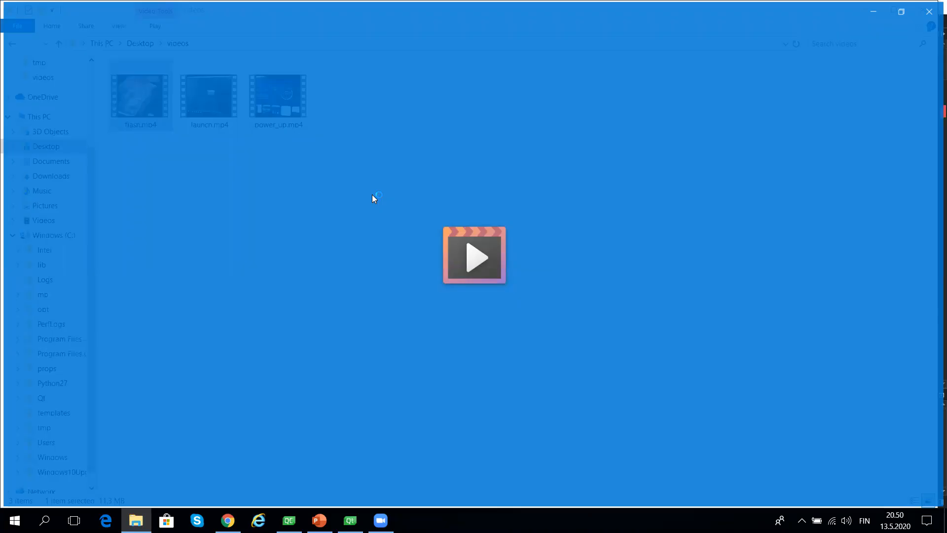